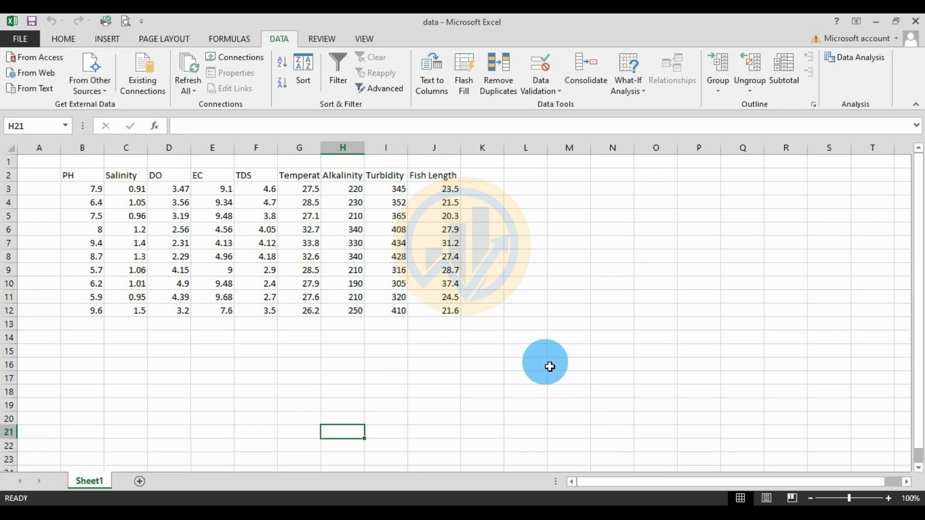
# Step: Select the data table, then the PH–Turbidity predictor columns and the Fish Length values
pyautogui.moveTo(77, 178); pyautogui.dragTo(430, 319)
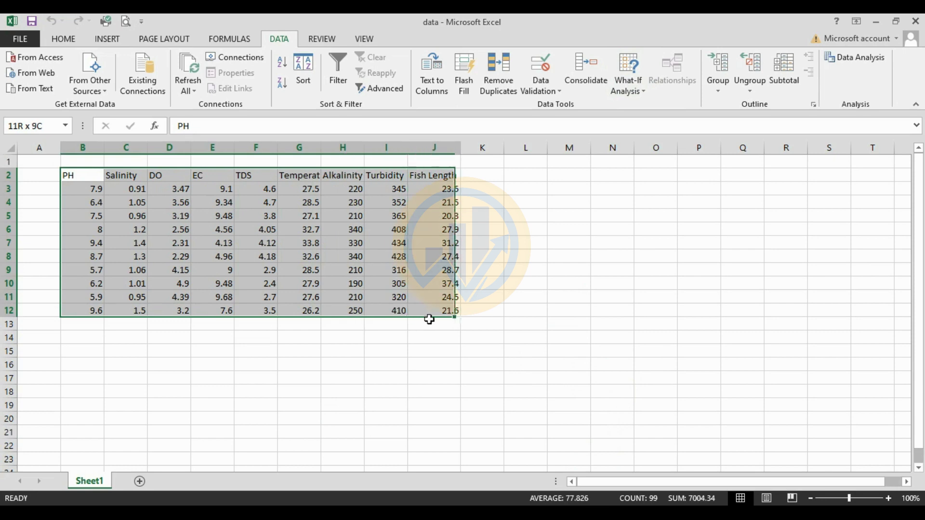
pyautogui.click(573, 323)
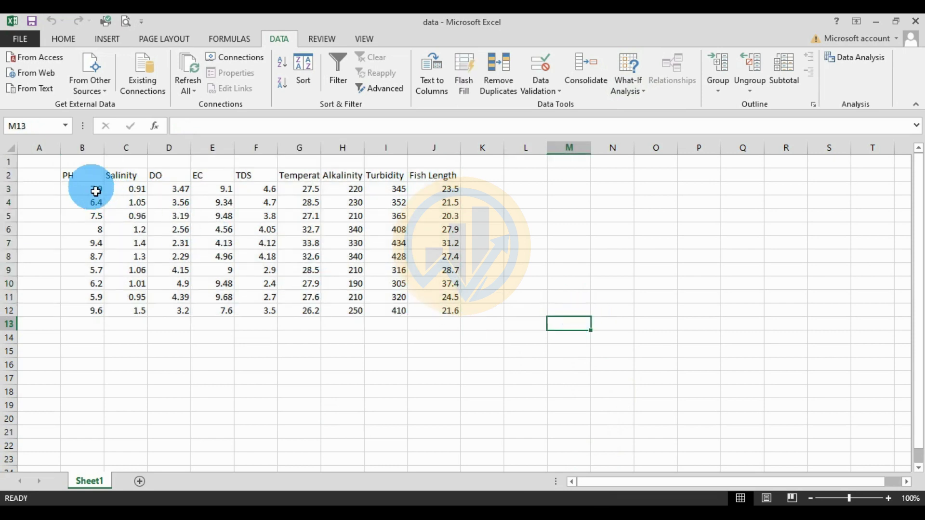
pyautogui.moveTo(82, 179); pyautogui.dragTo(382, 313)
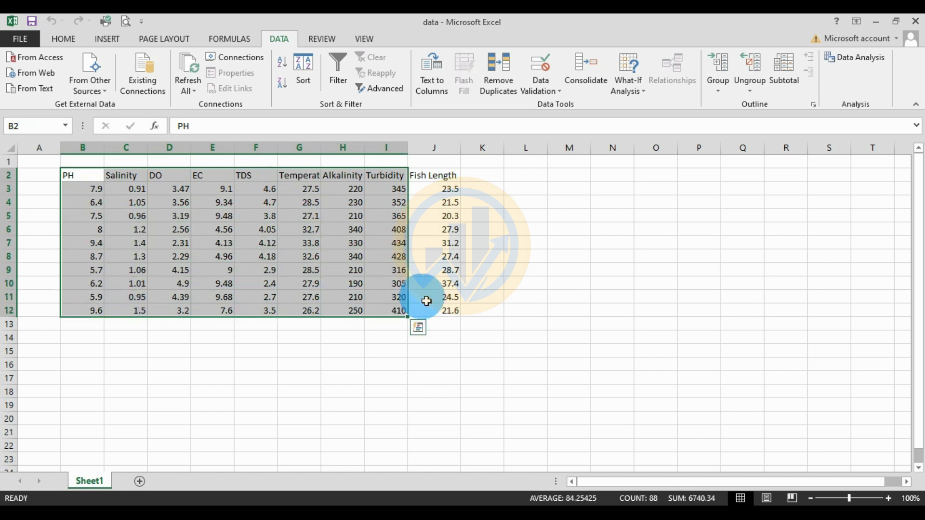
pyautogui.moveTo(433, 176); pyautogui.dragTo(458, 313)
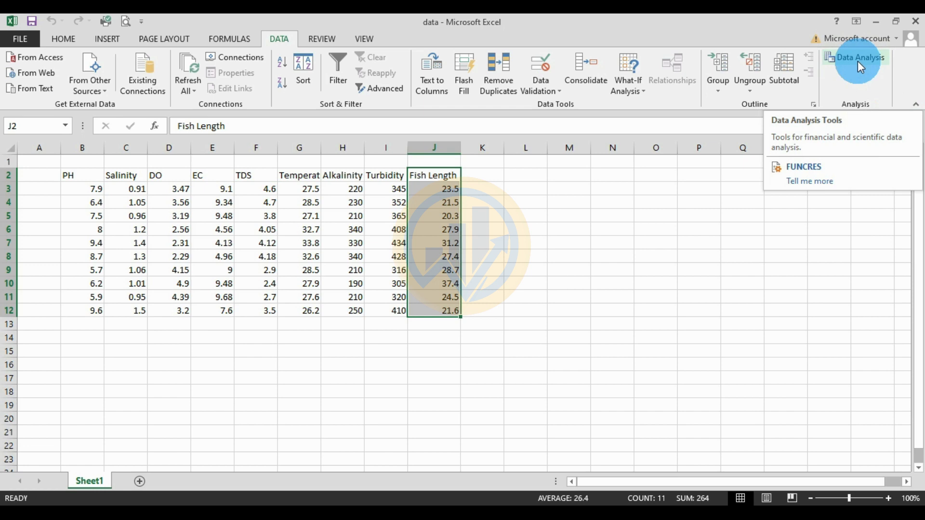
# Step: In Excel Options > Add-Ins, manage Excel Add-ins and keep Analysis ToolPak checked
pyautogui.click(14, 38)
pyautogui.click(21, 332)
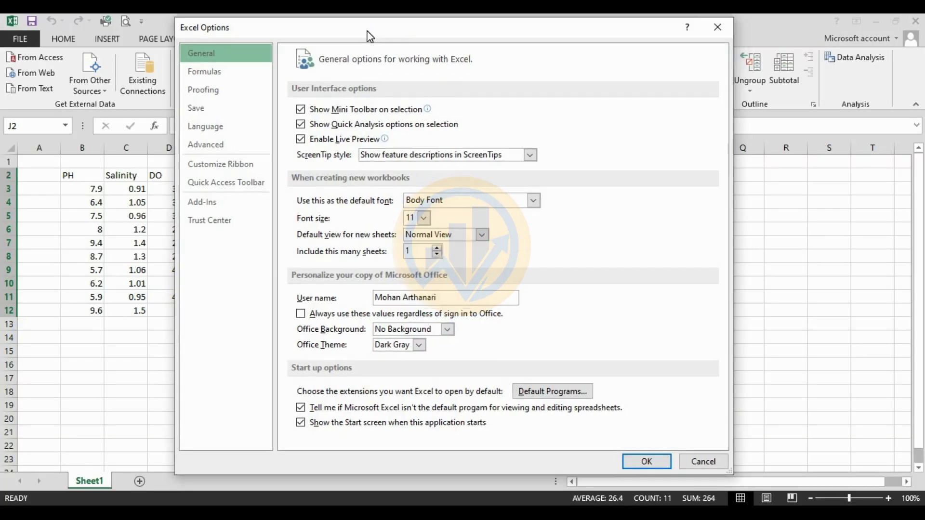
pyautogui.moveTo(369, 36); pyautogui.dragTo(366, 35)
pyautogui.click(210, 157)
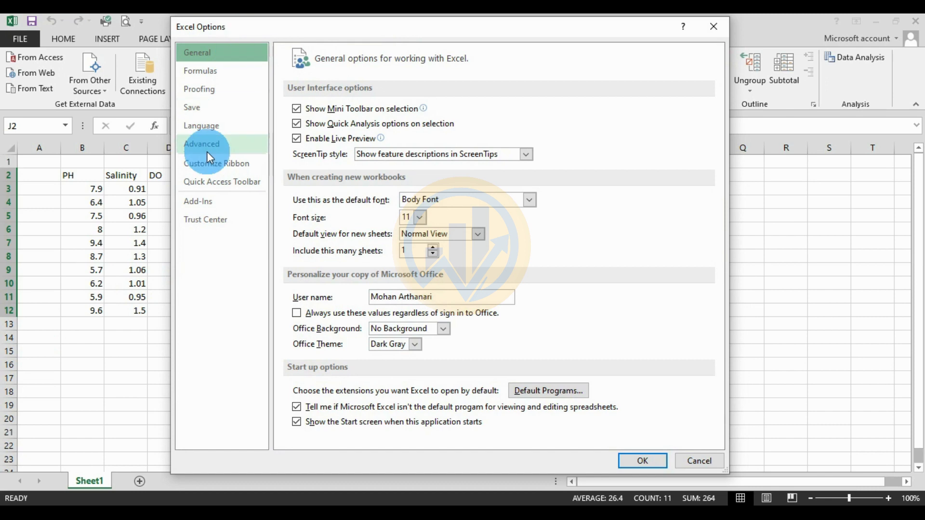
pyautogui.click(198, 205)
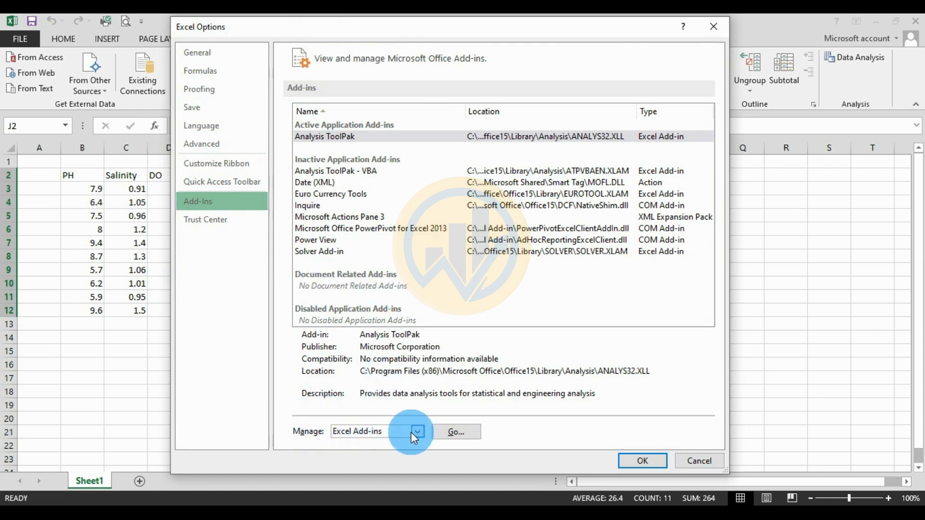
pyautogui.click(455, 432)
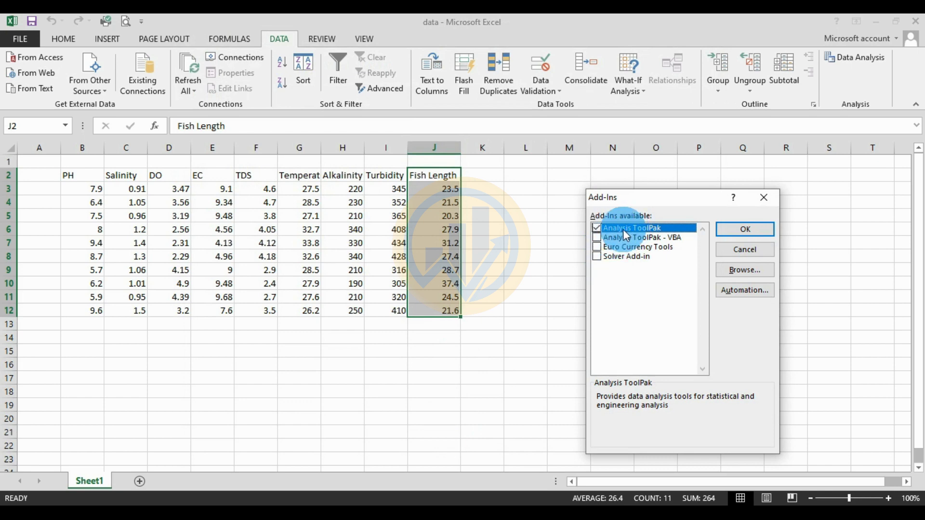
pyautogui.click(746, 229)
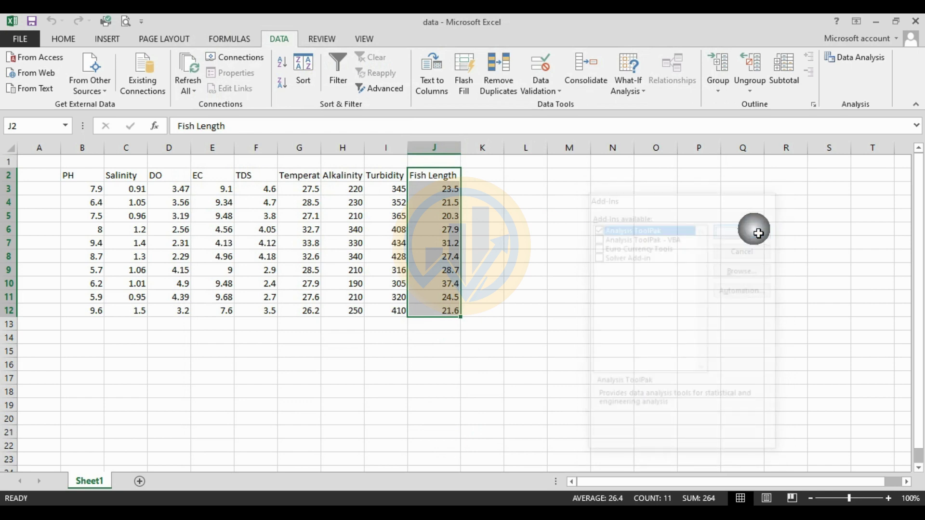
# Step: Open the Regression tool from the Data Analysis list
pyautogui.click(851, 60)
pyautogui.moveTo(640, 267); pyautogui.dragTo(596, 207)
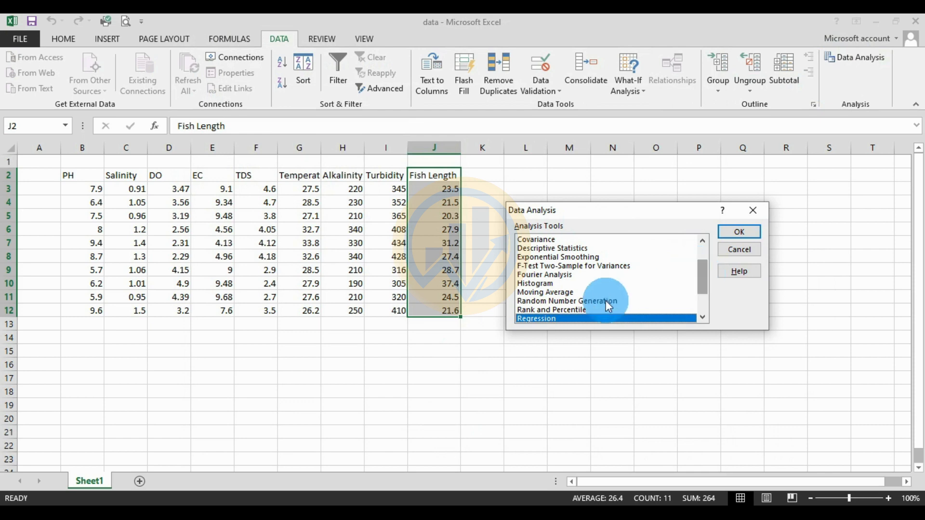
pyautogui.scroll(-1, 608, 293)
pyautogui.click(747, 246)
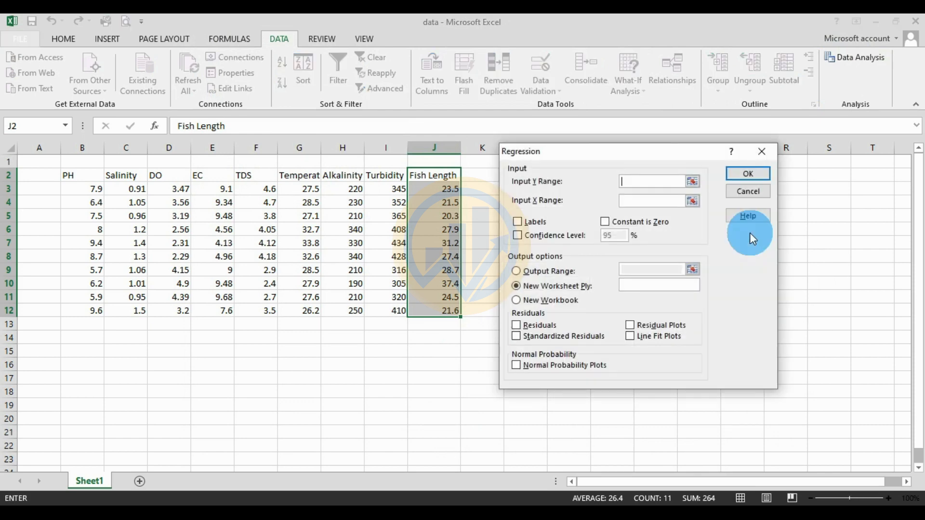
pyautogui.moveTo(570, 154); pyautogui.dragTo(499, 161)
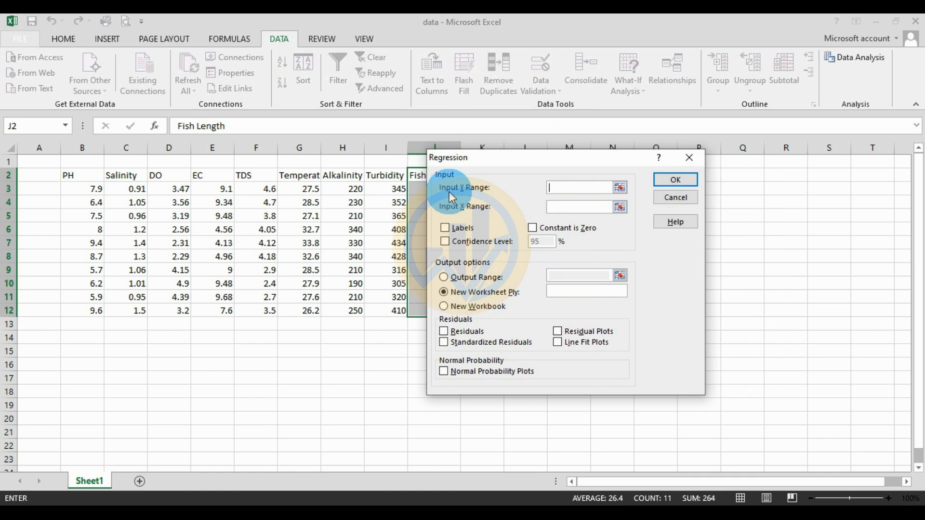
pyautogui.moveTo(521, 164); pyautogui.dragTo(609, 204)
# Step: Set the Input Y Range to the Fish Length cells $J$2:$J$12
pyautogui.click(675, 234)
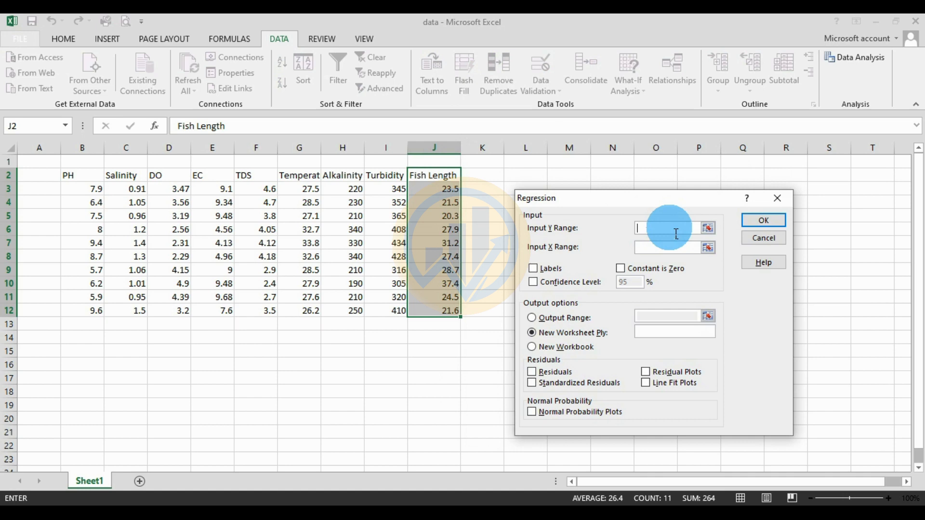
pyautogui.click(708, 228)
pyautogui.moveTo(443, 181); pyautogui.dragTo(446, 312)
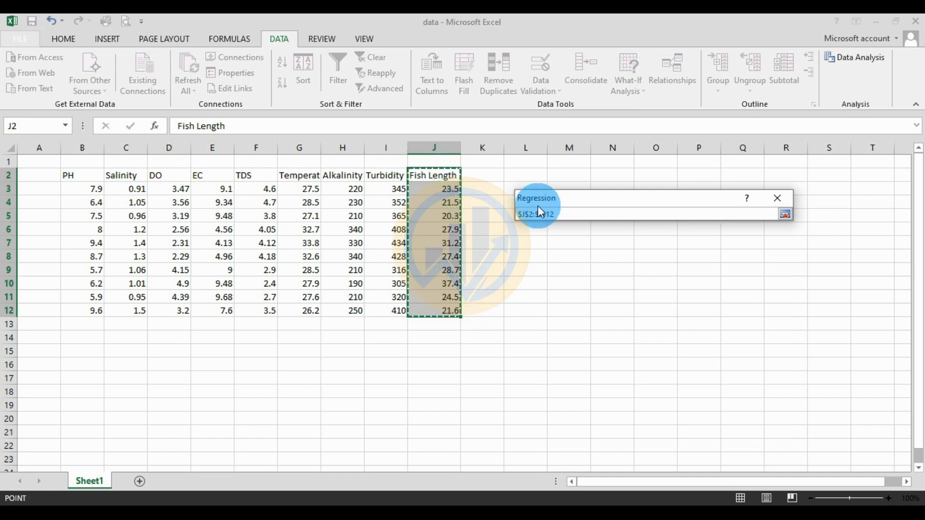
pyautogui.click(785, 214)
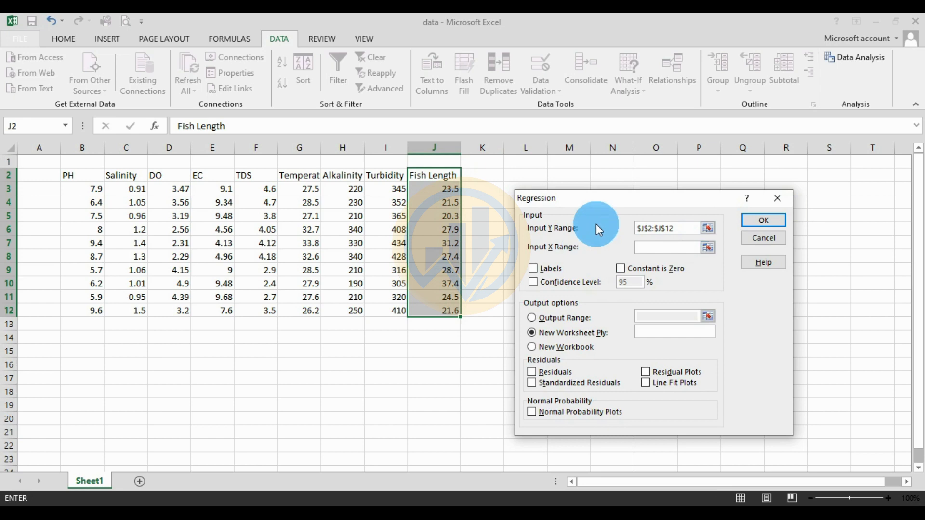
# Step: Set the Input X Range to the PH-through-Turbidity cells $B$2:$I$12
pyautogui.moveTo(592, 198); pyautogui.dragTo(589, 177)
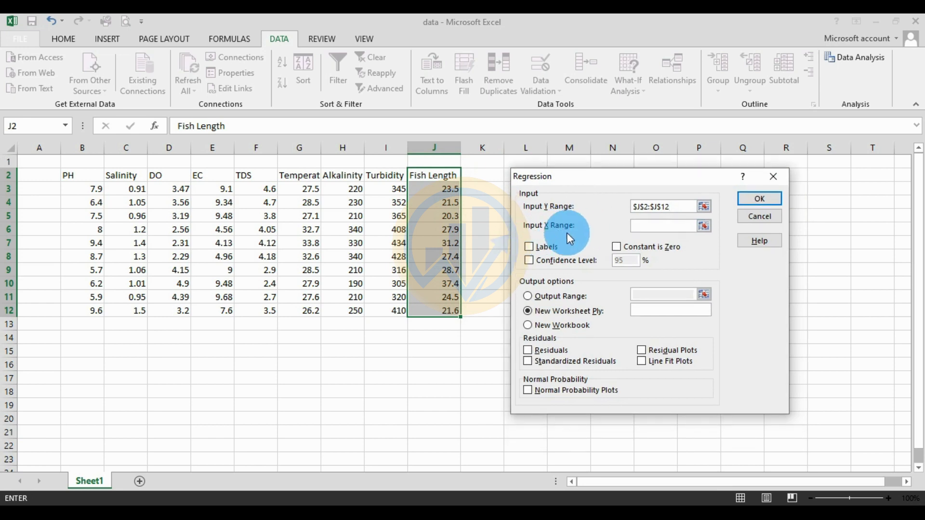
pyautogui.click(702, 227)
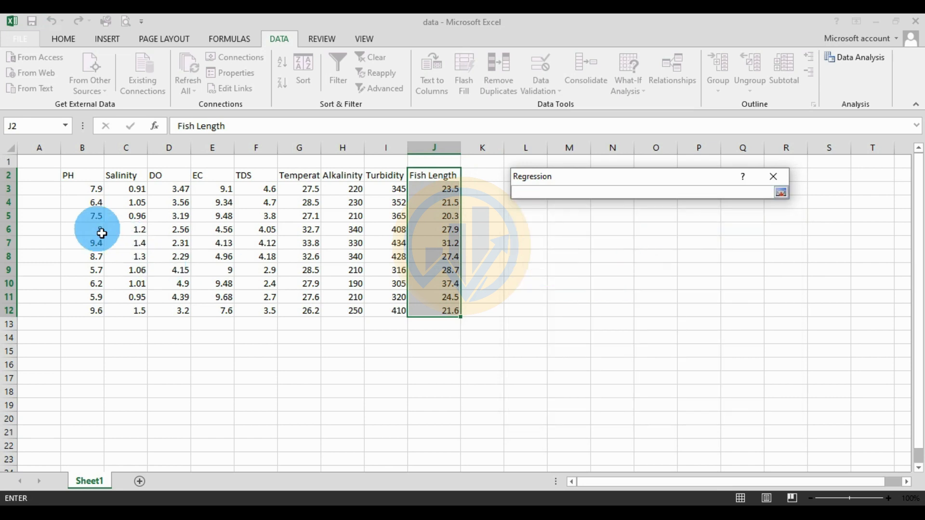
pyautogui.moveTo(87, 184)
pyautogui.mouseDown()
pyautogui.moveTo(378, 190)
pyautogui.moveTo(385, 316)
pyautogui.moveTo(393, 310)
pyautogui.mouseUp()
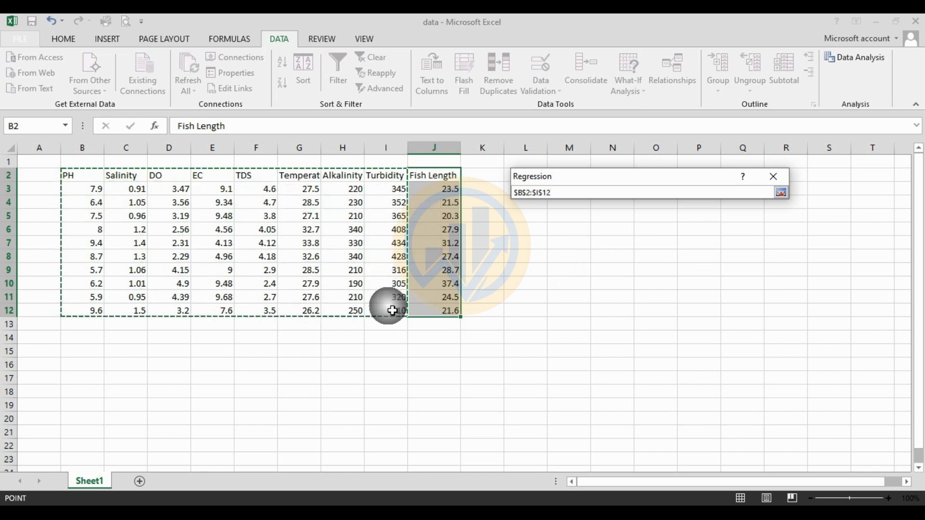
pyautogui.click(781, 193)
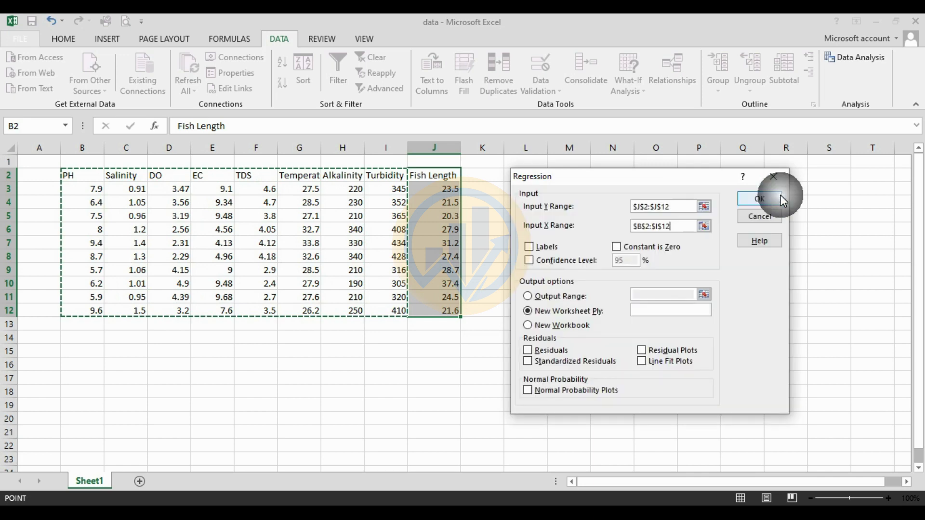
# Step: Tick Labels, set Output Range to $L$2, and run the regression
pyautogui.click(530, 248)
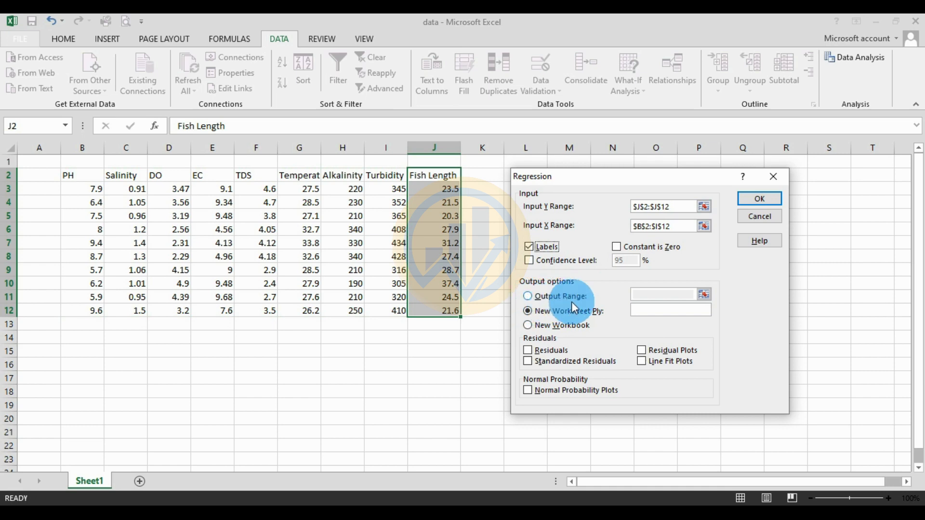
pyautogui.moveTo(631, 178); pyautogui.dragTo(634, 245)
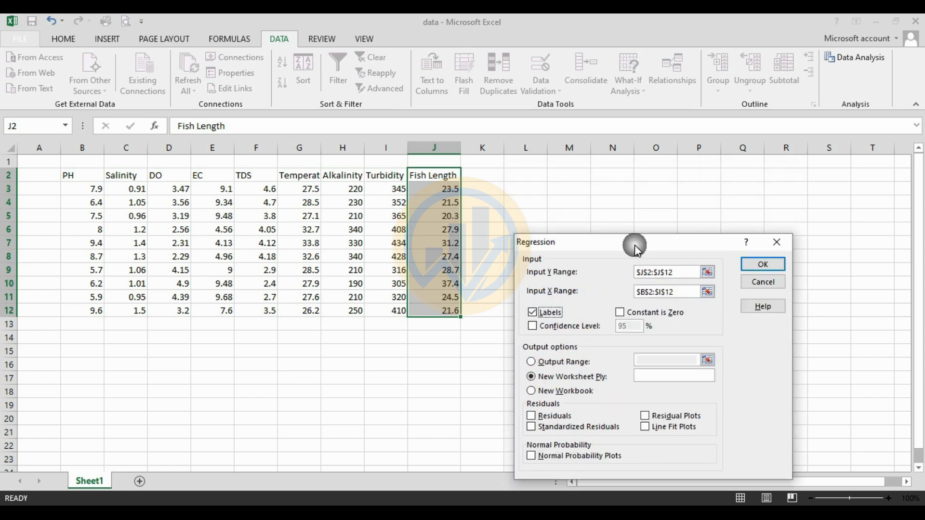
pyautogui.click(531, 362)
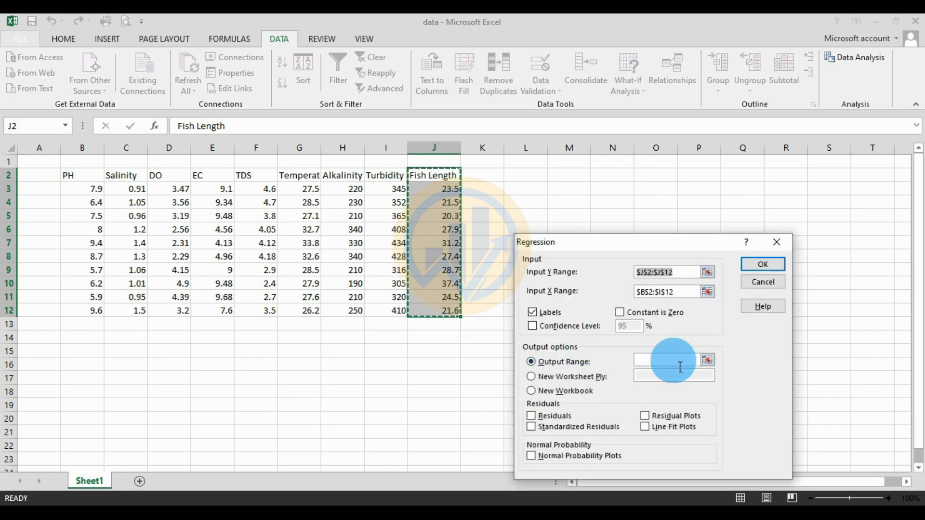
pyautogui.click(711, 361)
pyautogui.click(525, 179)
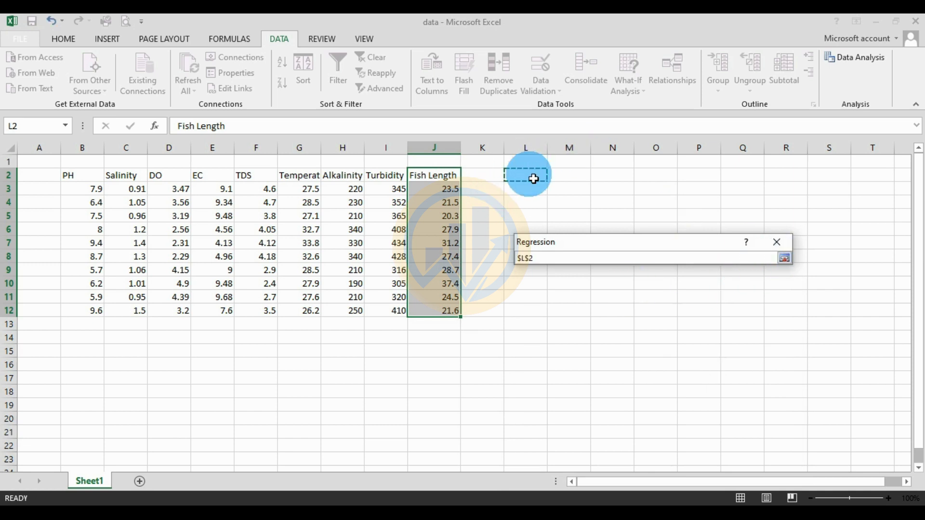
pyautogui.click(784, 258)
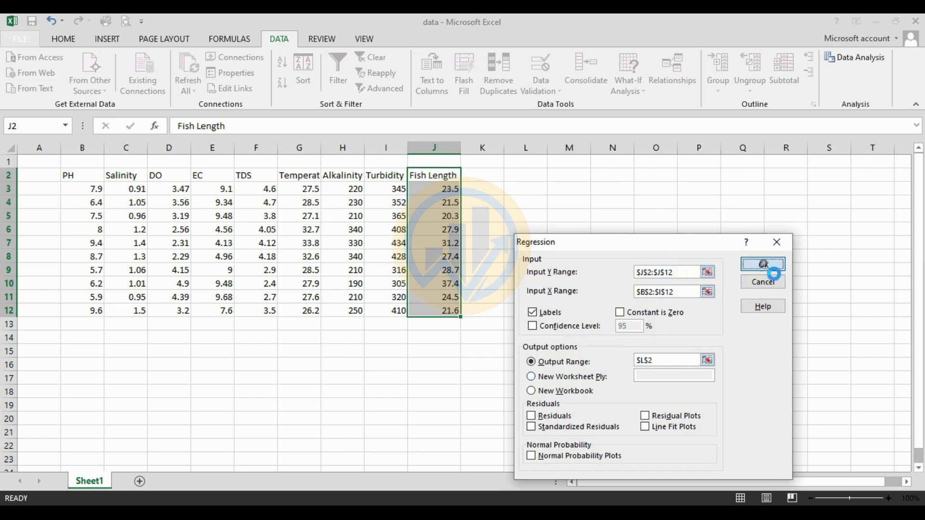
pyautogui.click(763, 265)
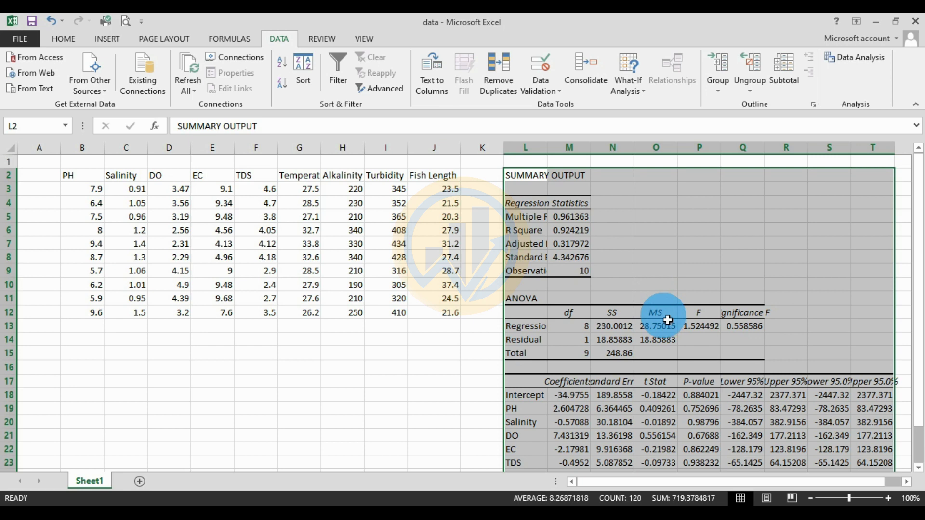
# Step: Widen column L and scroll the summary output down to the coefficient rows
pyautogui.moveTo(550, 153); pyautogui.dragTo(603, 154)
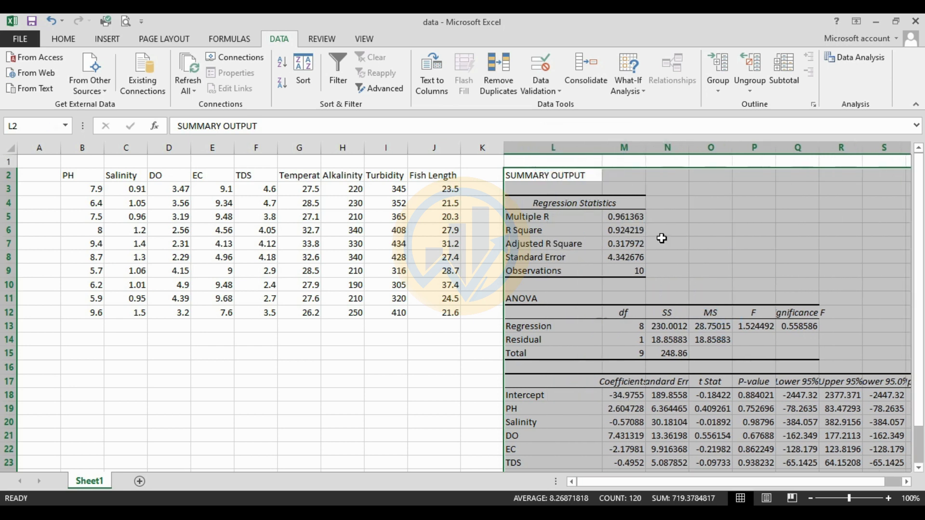
pyautogui.click(739, 243)
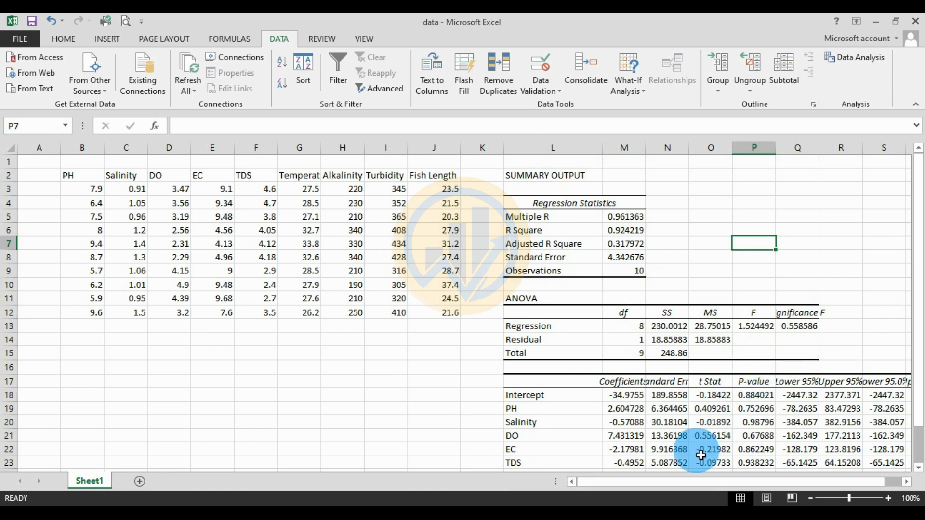
pyautogui.scroll(-1, 684, 332)
pyautogui.scroll(1, 692, 342)
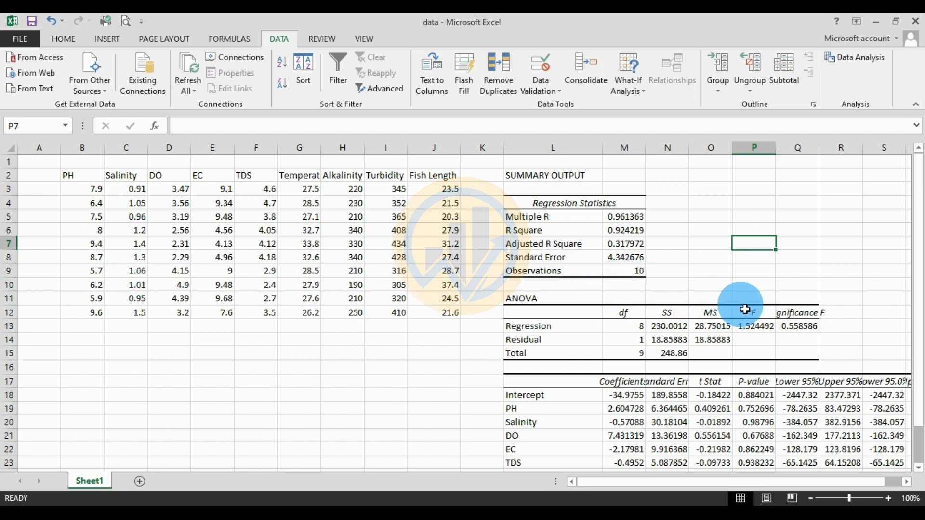
pyautogui.scroll(-1, 745, 332)
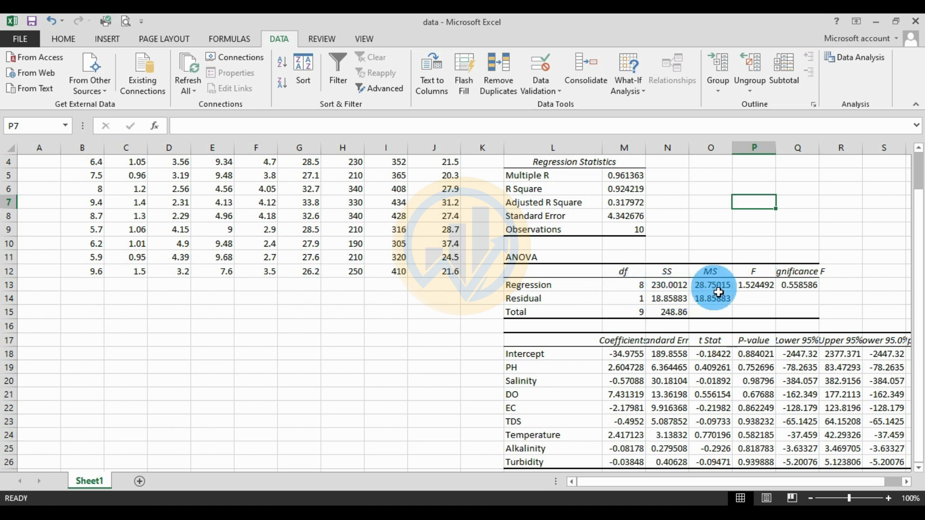
pyautogui.moveTo(820, 153); pyautogui.dragTo(857, 155)
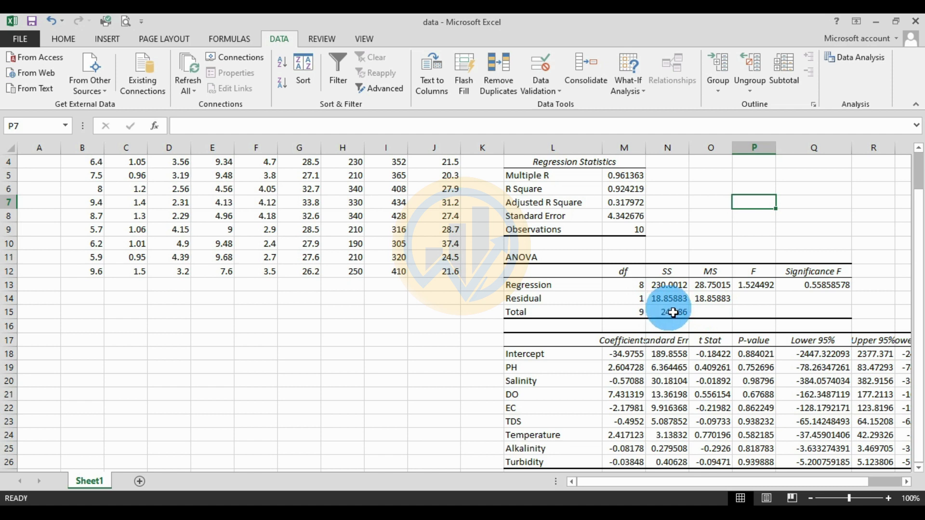
pyautogui.click(540, 316)
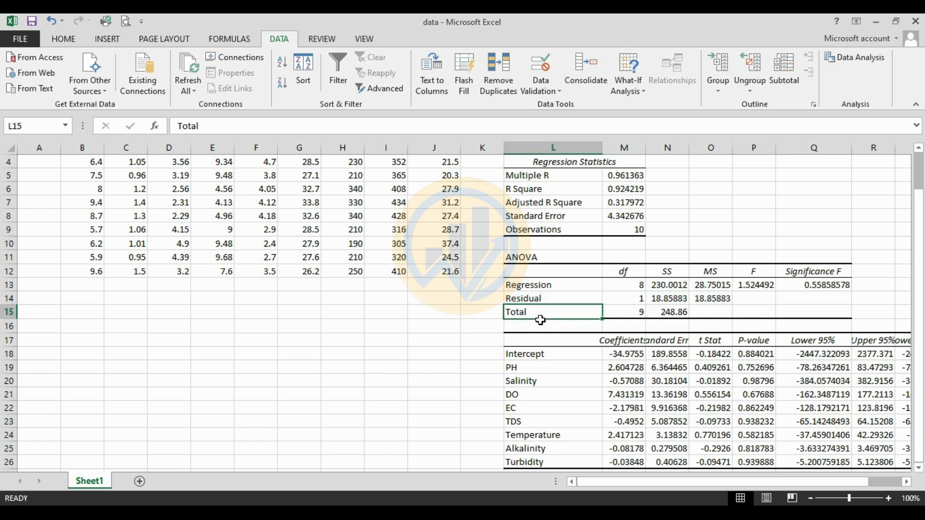
pyautogui.click(625, 314)
pyautogui.click(660, 314)
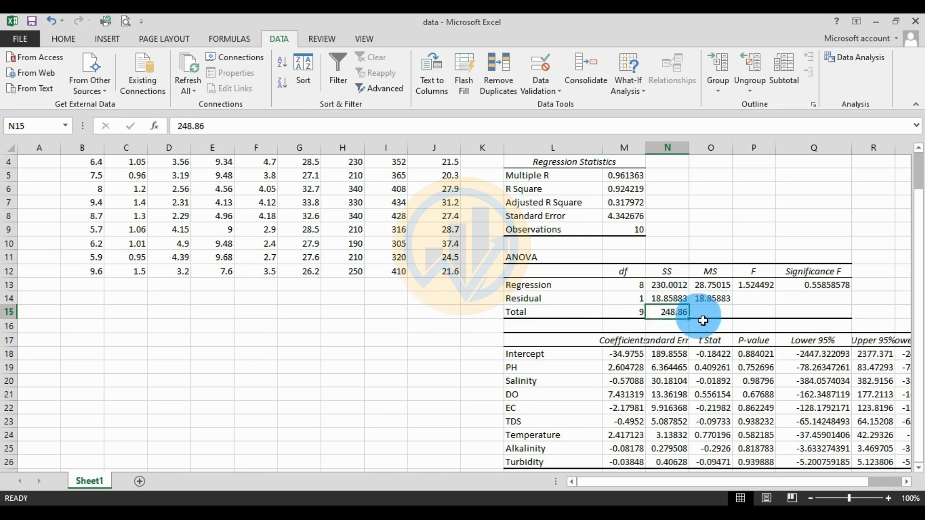
pyautogui.scroll(-2, 708, 318)
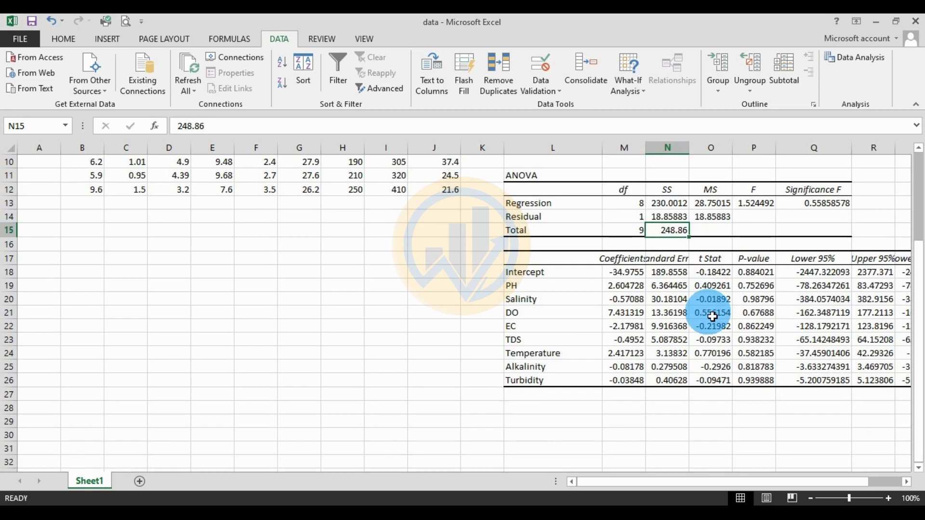
# Step: Widen the Coefficients, Upper 95% and Lower 95.0% columns to show full precision
pyautogui.moveTo(696, 482); pyautogui.dragTo(819, 479)
pyautogui.moveTo(560, 156); pyautogui.dragTo(653, 155)
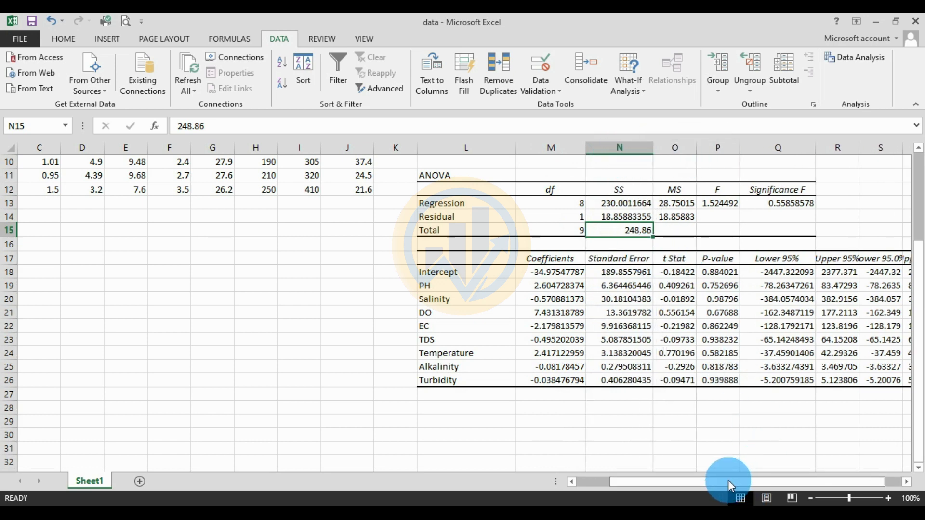
pyautogui.moveTo(727, 481); pyautogui.dragTo(744, 481)
pyautogui.moveTo(816, 150); pyautogui.dragTo(889, 150)
pyautogui.moveTo(782, 482); pyautogui.dragTo(799, 482)
pyautogui.moveTo(845, 150); pyautogui.dragTo(917, 162)
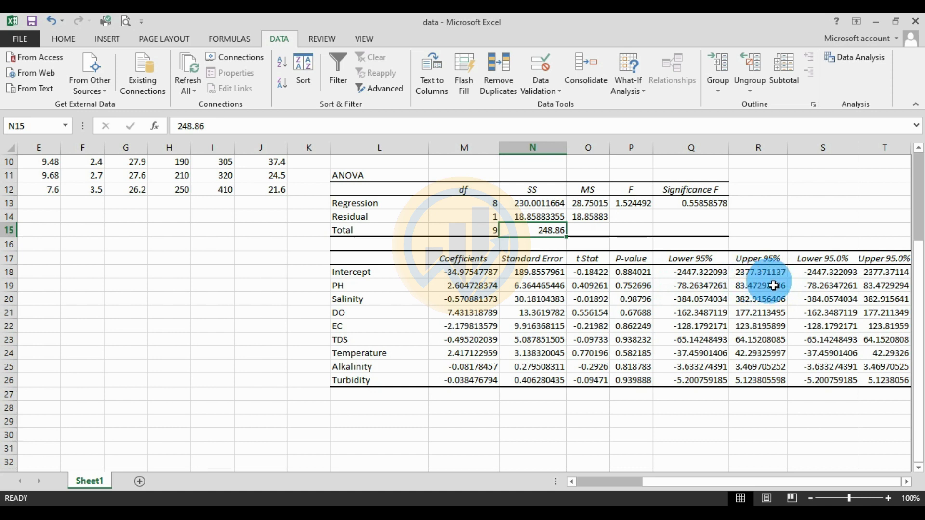
pyautogui.click(349, 289)
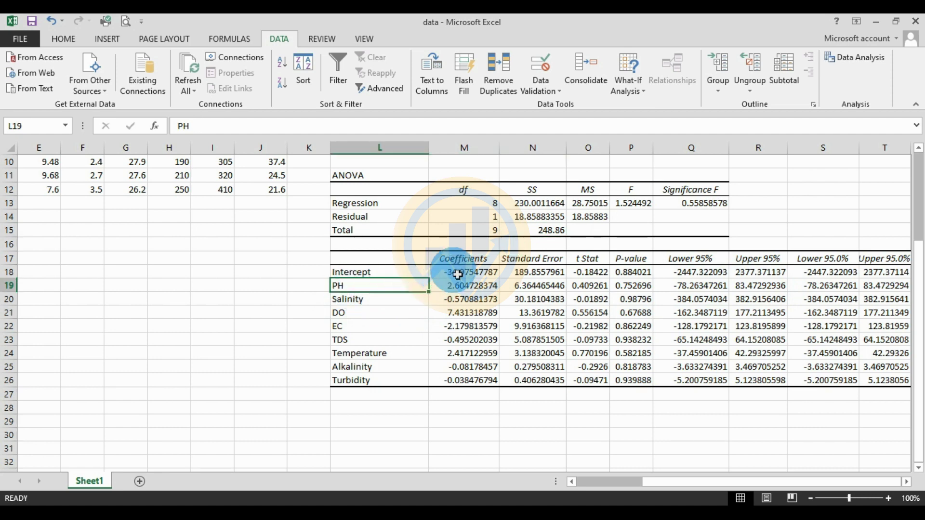
pyautogui.click(467, 287)
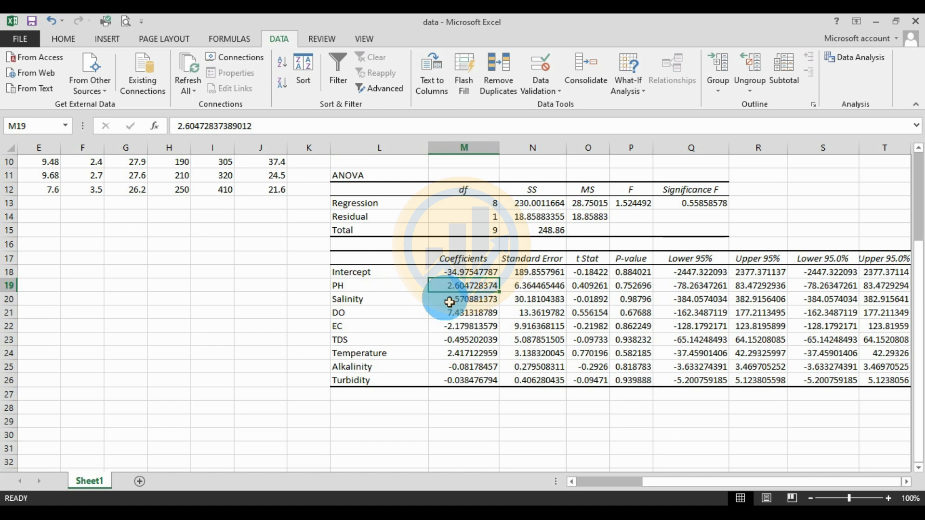
pyautogui.click(510, 290)
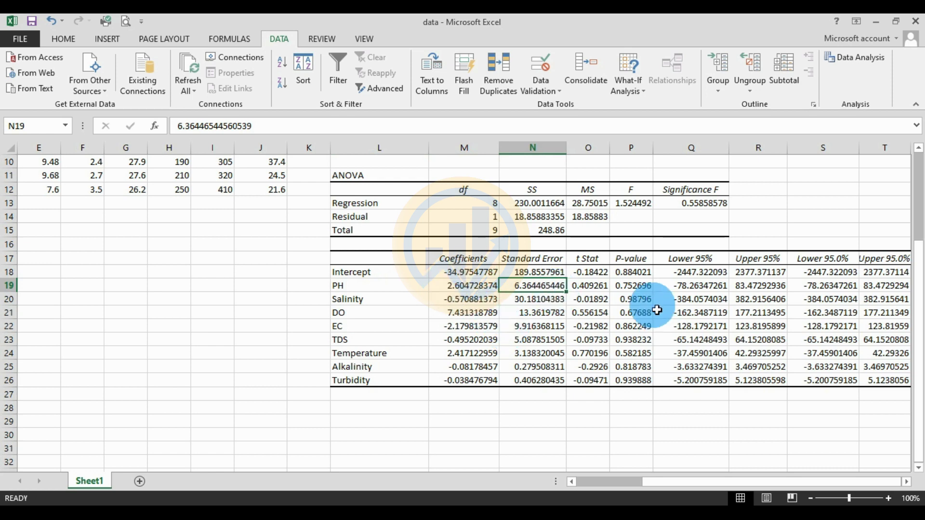
pyautogui.click(634, 288)
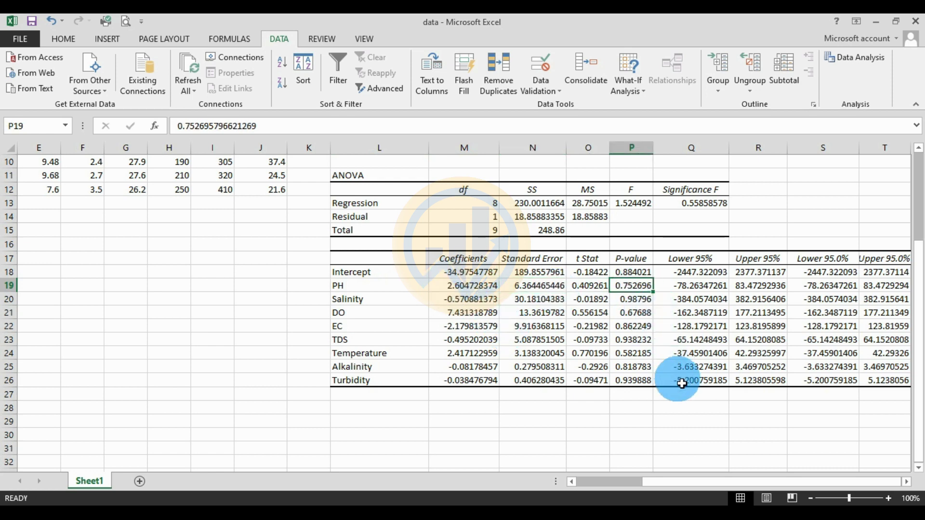
pyautogui.click(681, 288)
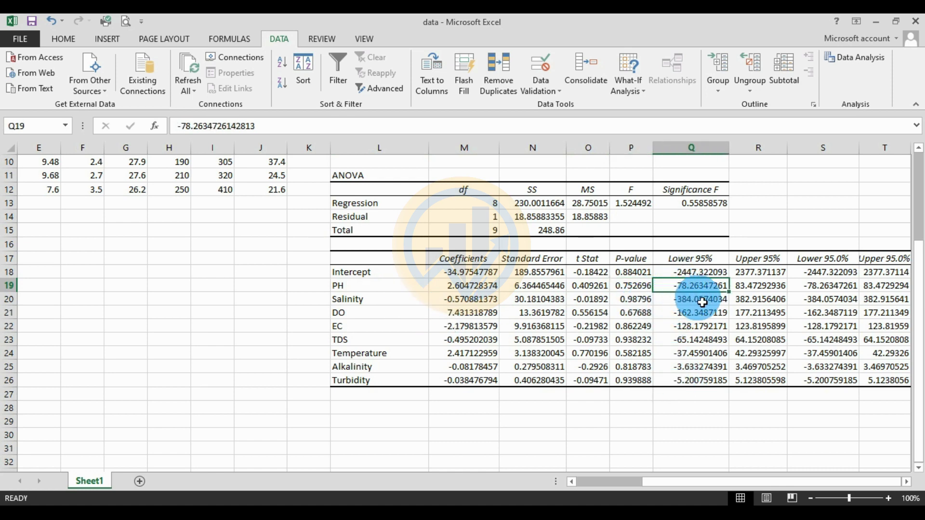
pyautogui.click(758, 288)
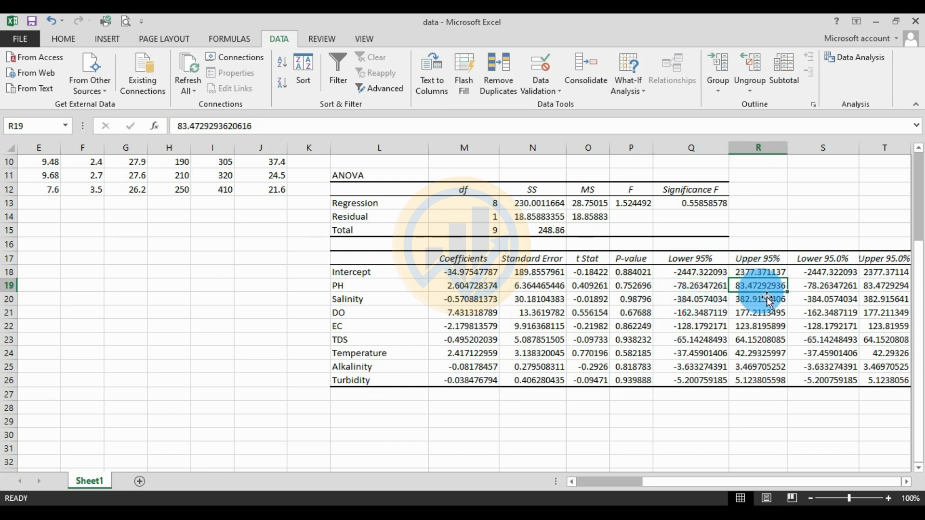
pyautogui.click(397, 300)
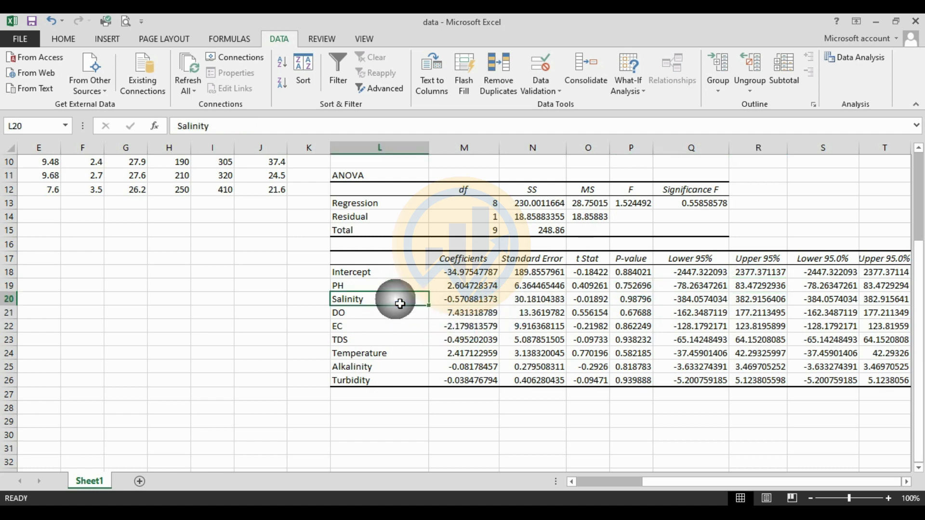
pyautogui.click(484, 301)
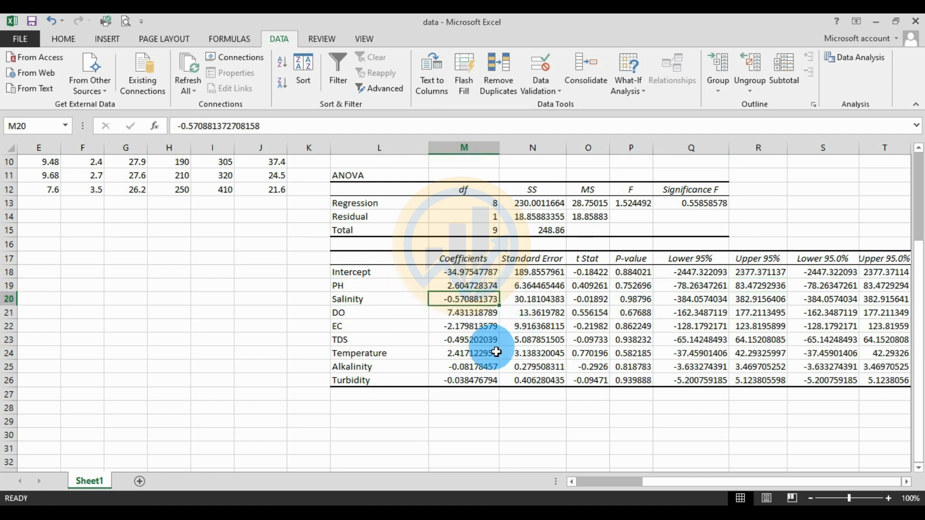
pyautogui.click(532, 298)
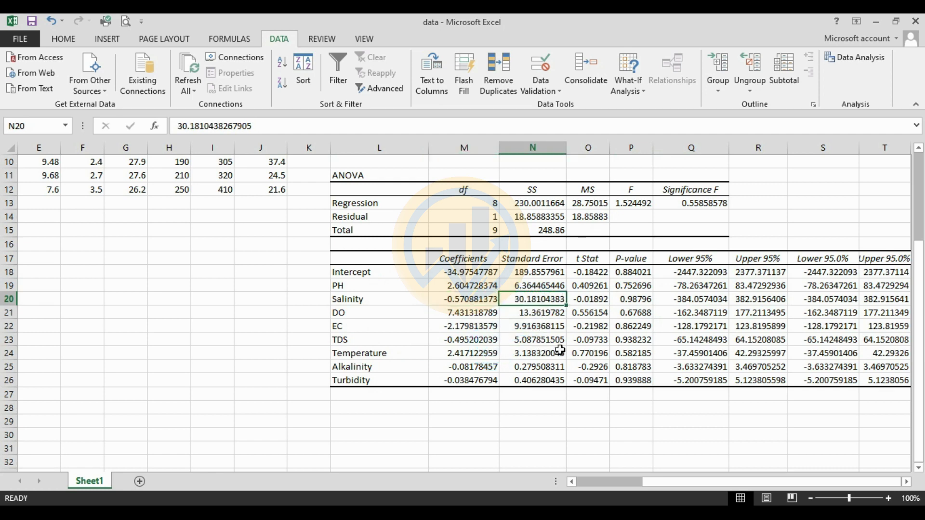
pyautogui.click(596, 300)
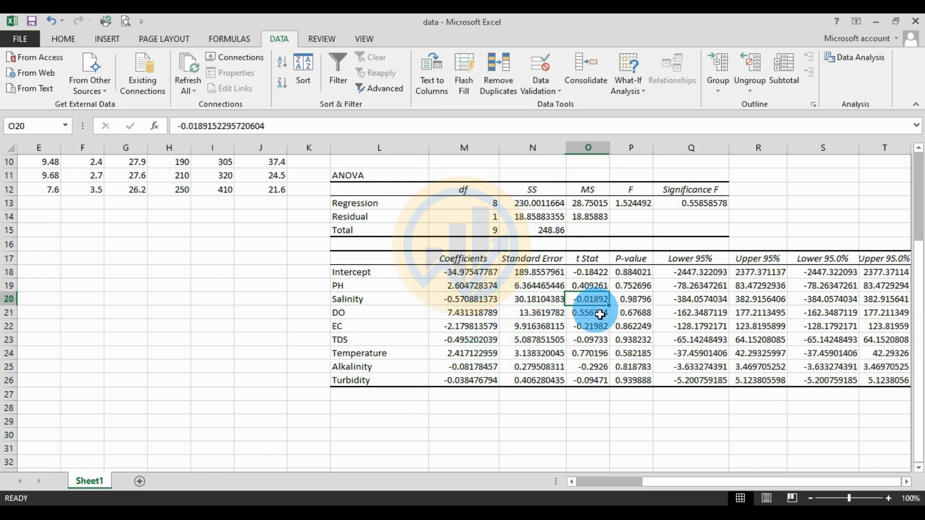
pyautogui.click(635, 301)
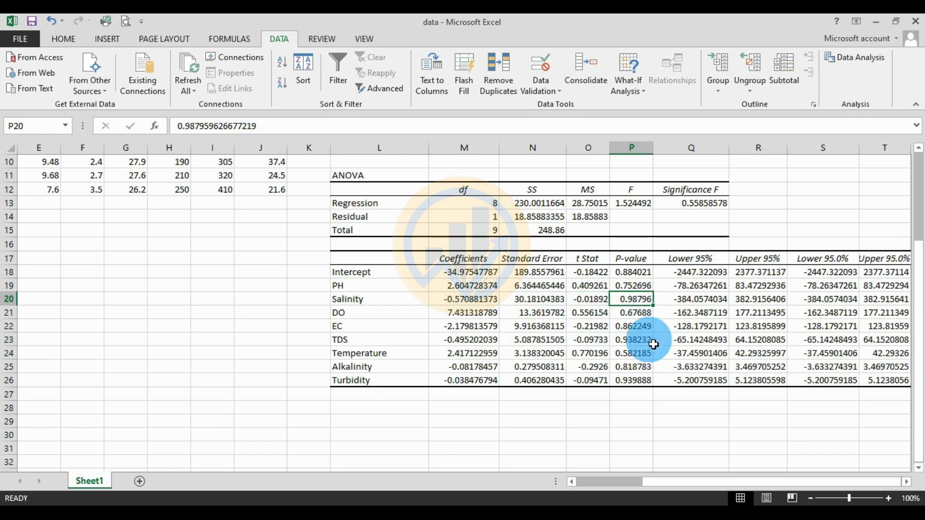
pyautogui.click(679, 304)
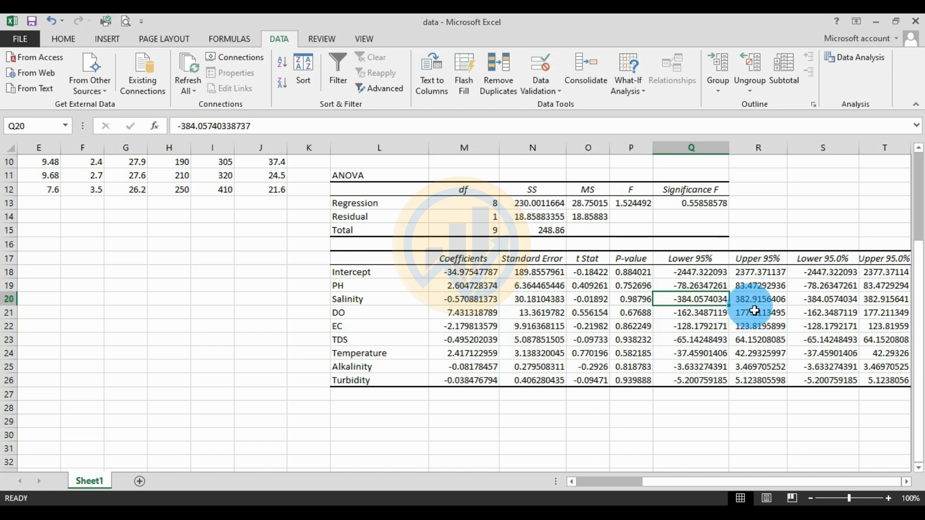
pyautogui.click(755, 304)
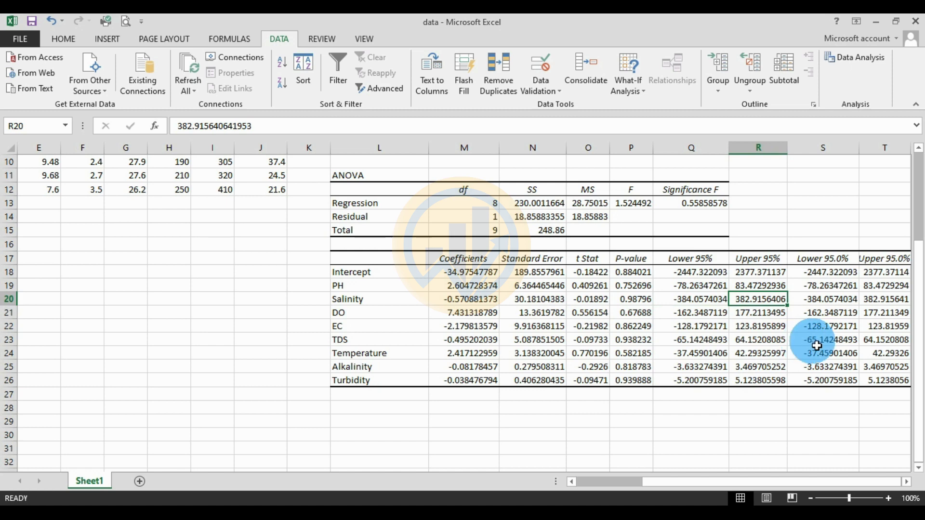
pyautogui.click(377, 313)
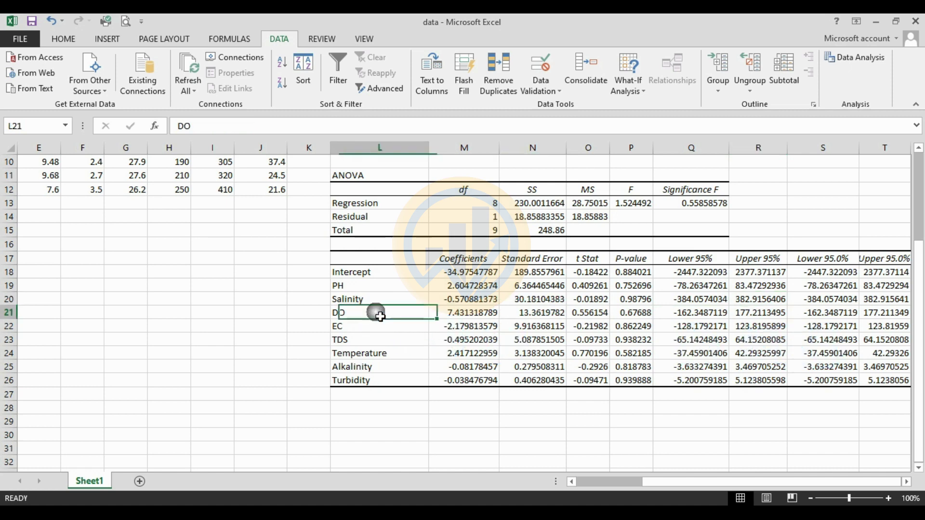
pyautogui.click(447, 317)
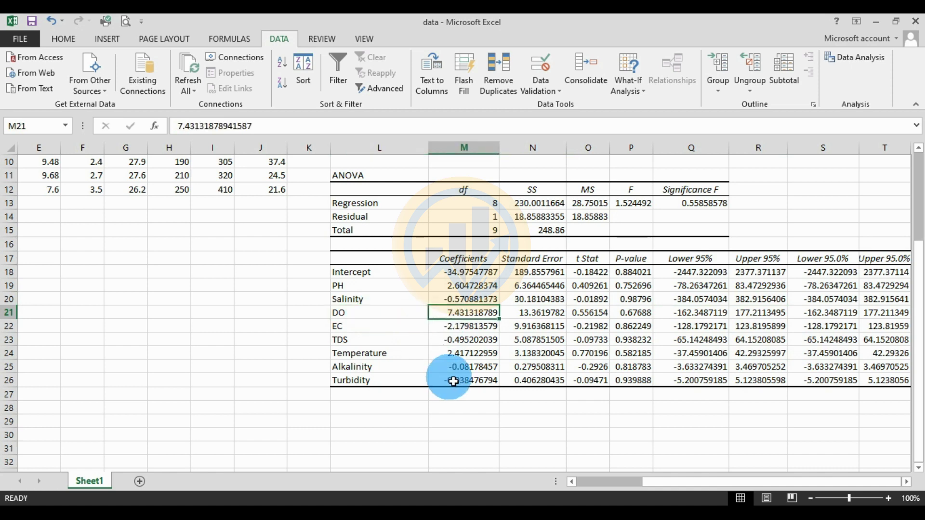
pyautogui.click(529, 314)
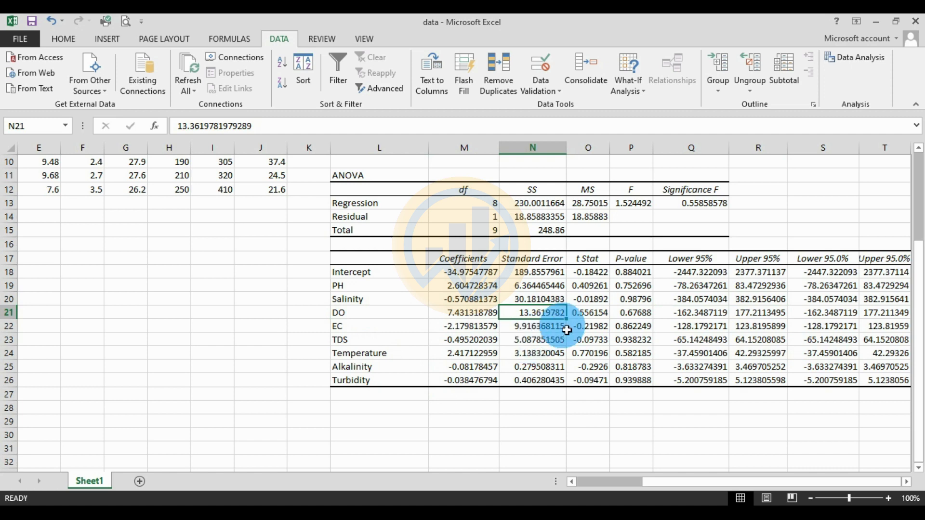
pyautogui.click(602, 318)
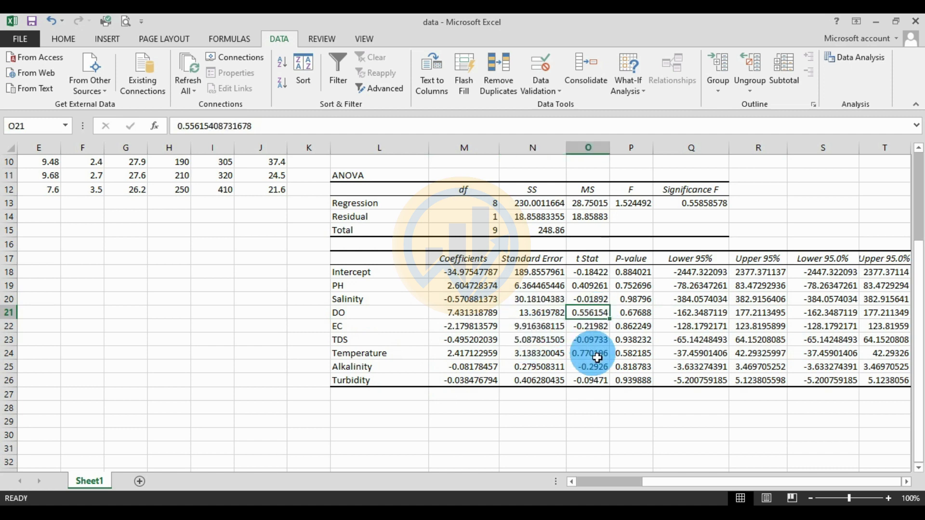
pyautogui.click(648, 316)
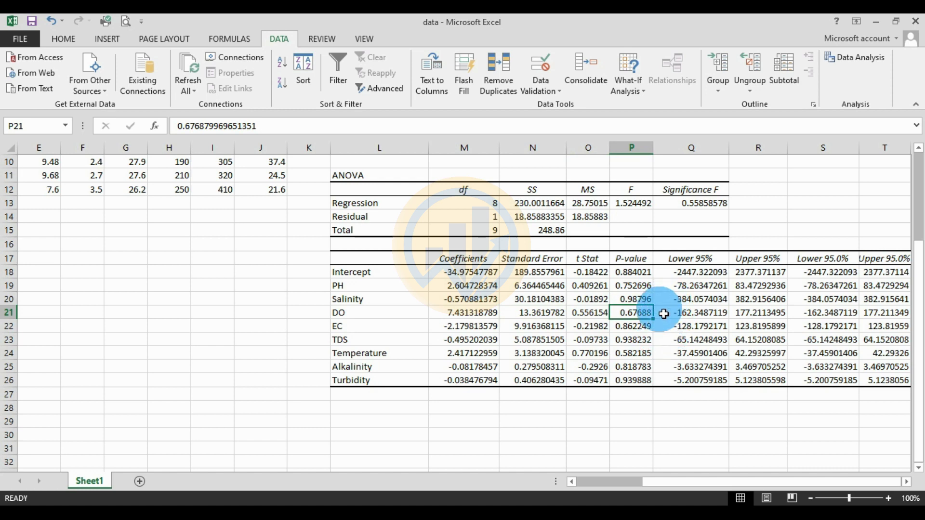
pyautogui.click(365, 327)
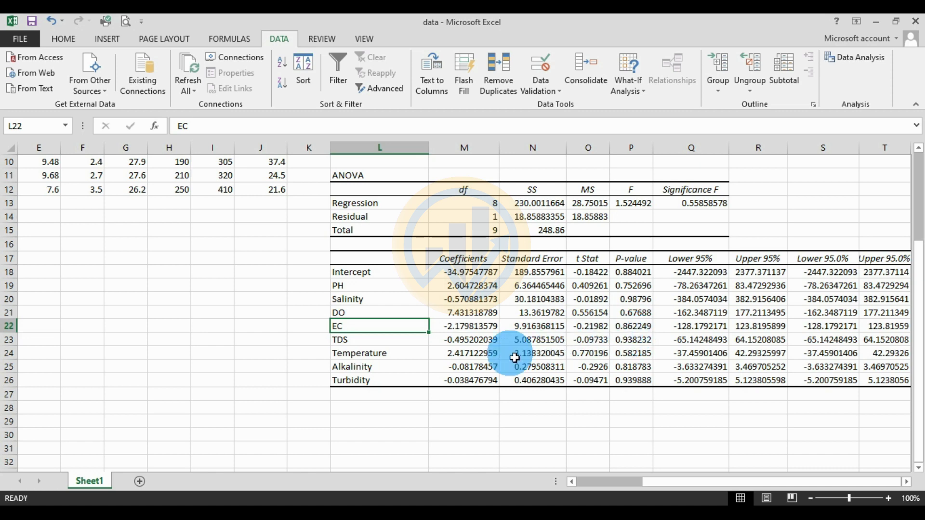
pyautogui.click(366, 345)
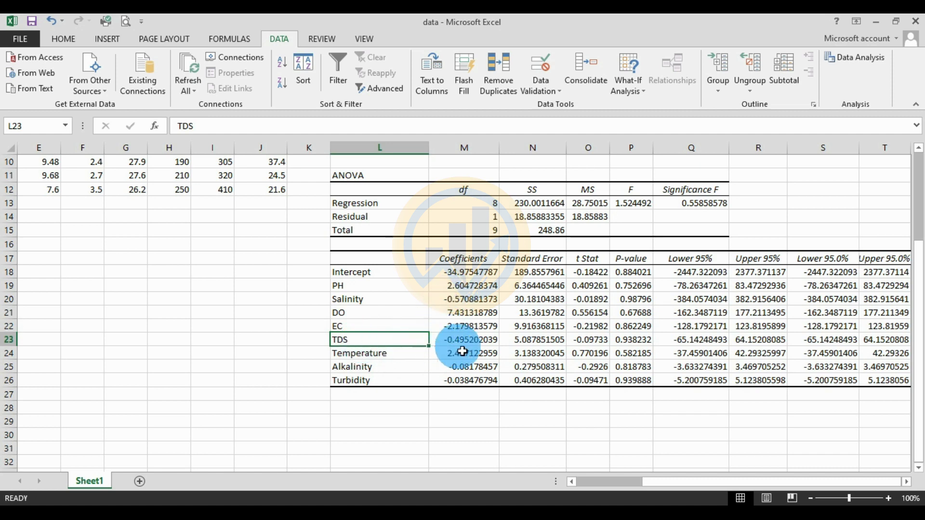
pyautogui.click(517, 341)
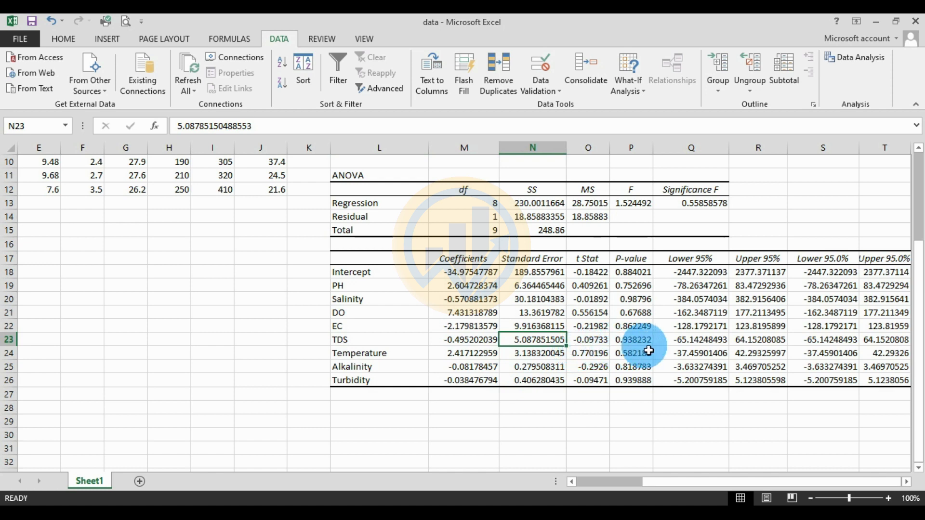
pyautogui.click(402, 358)
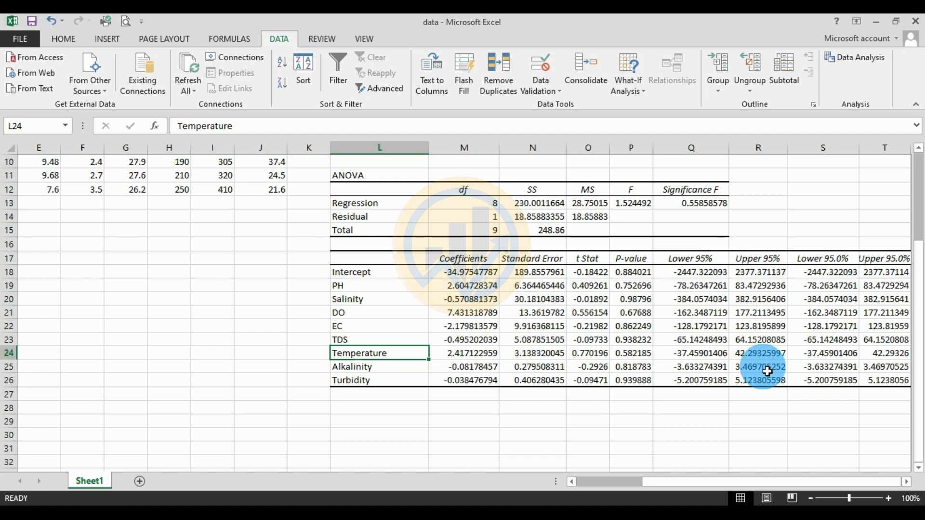
pyautogui.click(380, 367)
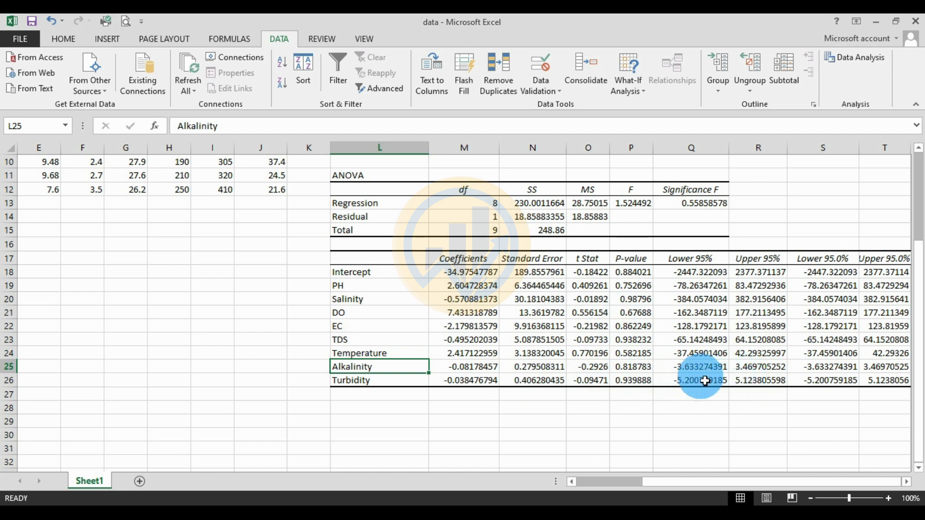
pyautogui.click(377, 384)
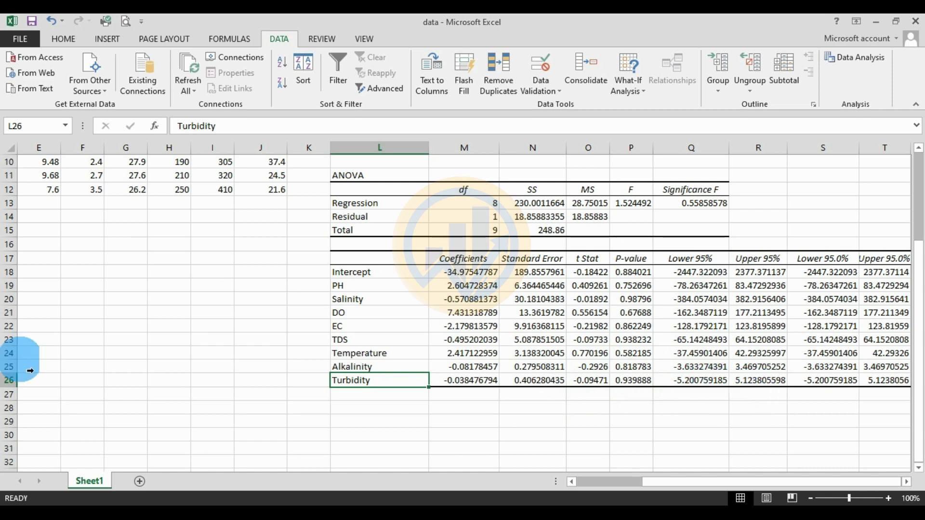
pyautogui.scroll(3, 580, 398)
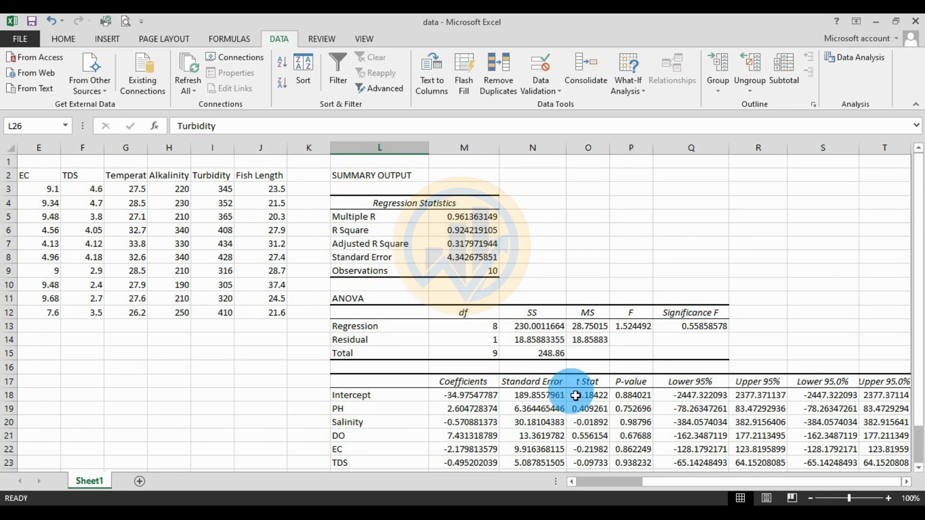